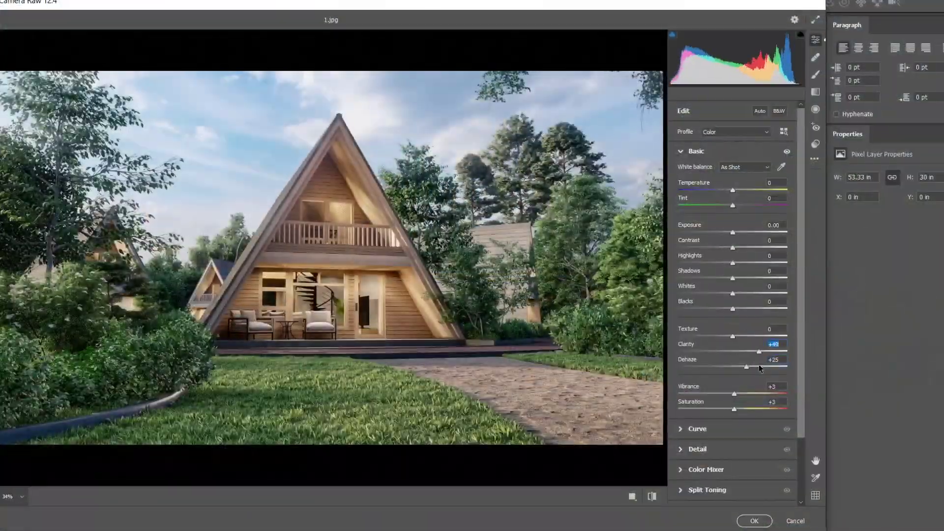
- Raise Texture to +19 and blend the copy as Soft Light at 39% opacity
left_click_drag(736, 338, 735, 308)
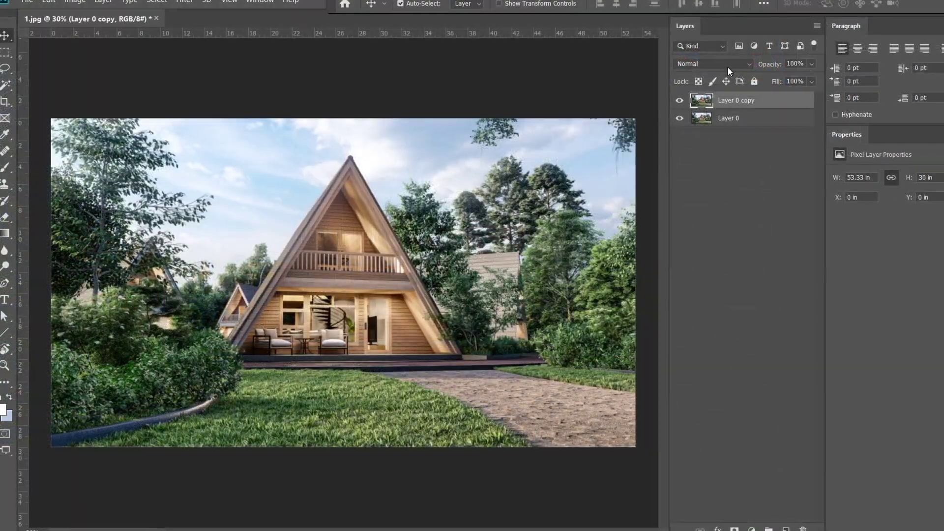
left_click(727, 65)
left_click(707, 230)
left_click(810, 63)
left_click_drag(817, 79, 780, 79)
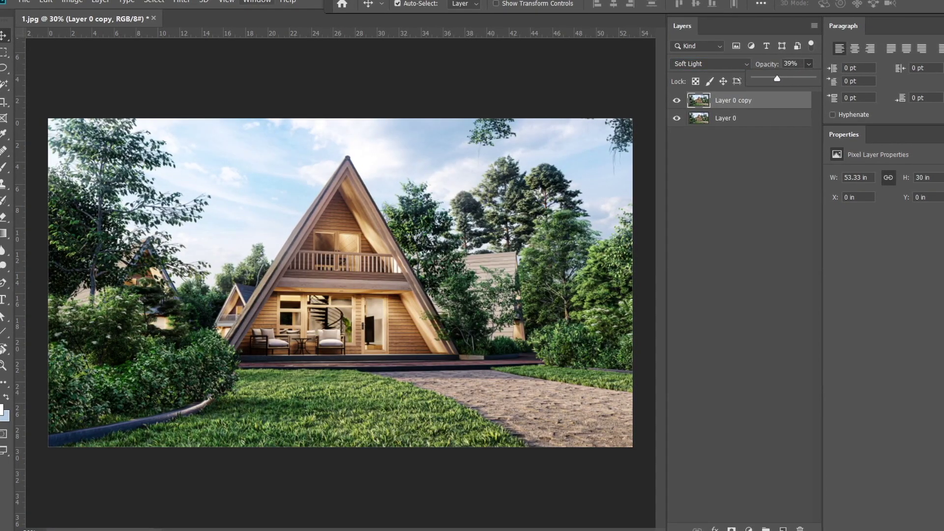
- Apply a 5-pixel Gaussian Blur to the copy and stamp all visible layers into a new layer
left_click(182, 3)
mouse_move(232, 143)
left_click(138, 183)
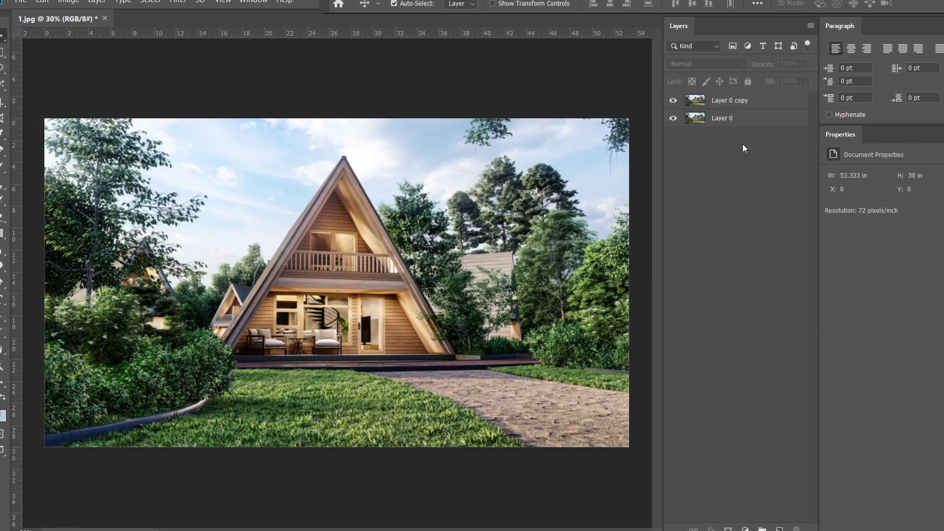
key("ctrl+shift+alt+e")
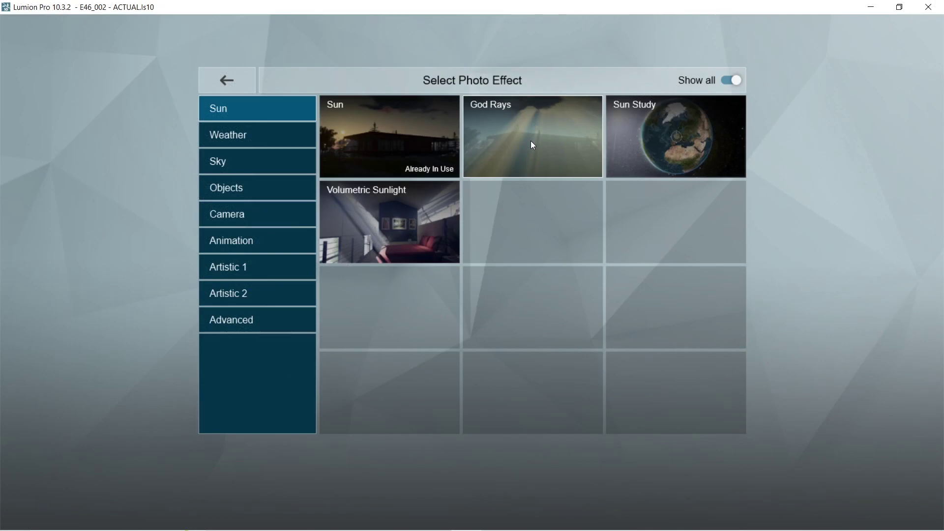
- Dismiss the rendering-complete notice for the 3840x2160 cabin photo
left_click(530, 140)
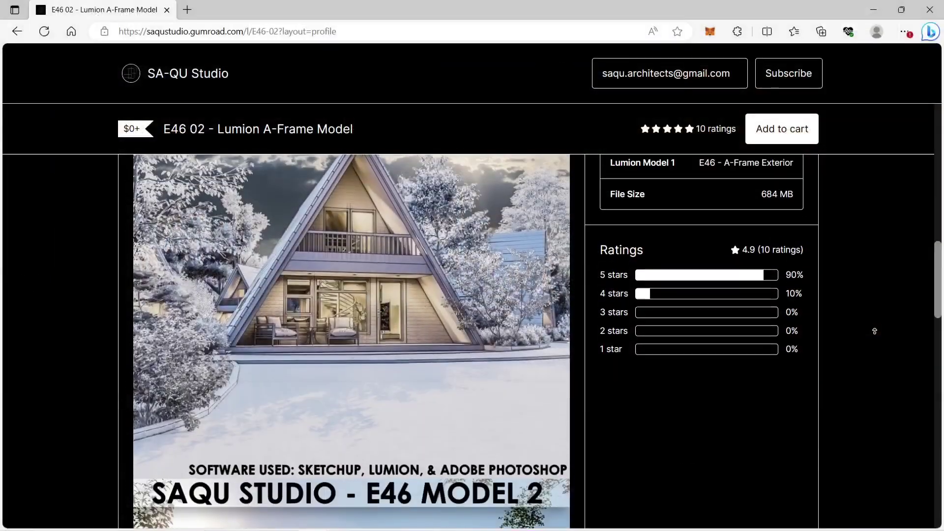
- Enter a fair price of 77777777 for the E46 02 model and submit the purchase
scroll(874, 333, "up", 8)
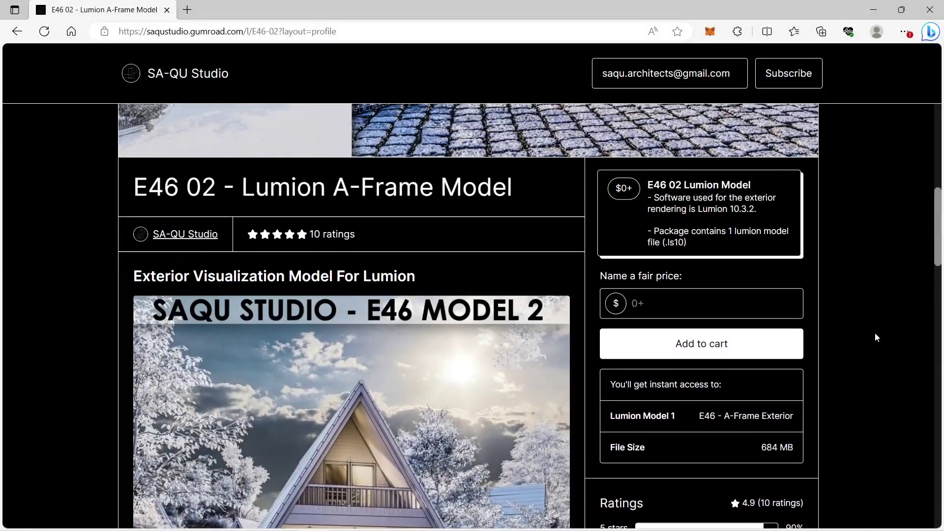
left_click(749, 298)
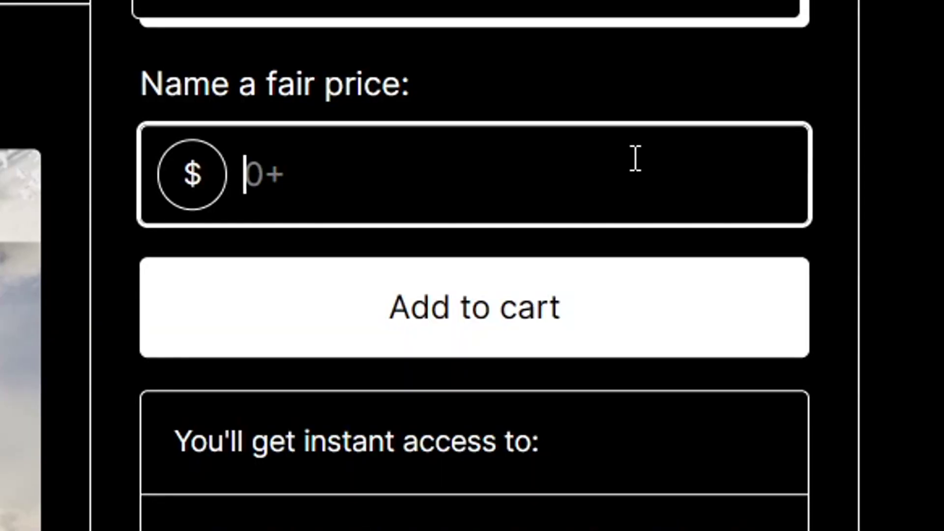
type("77777777")
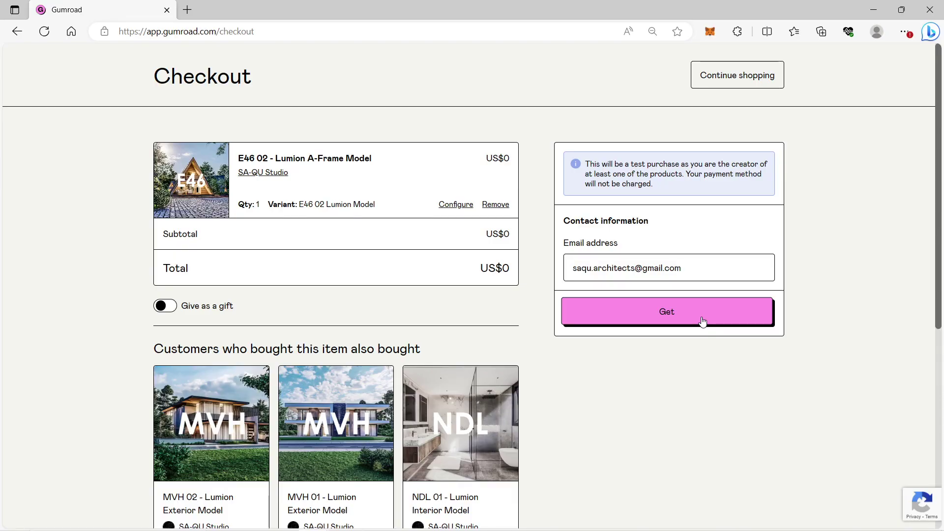
left_click(702, 320)
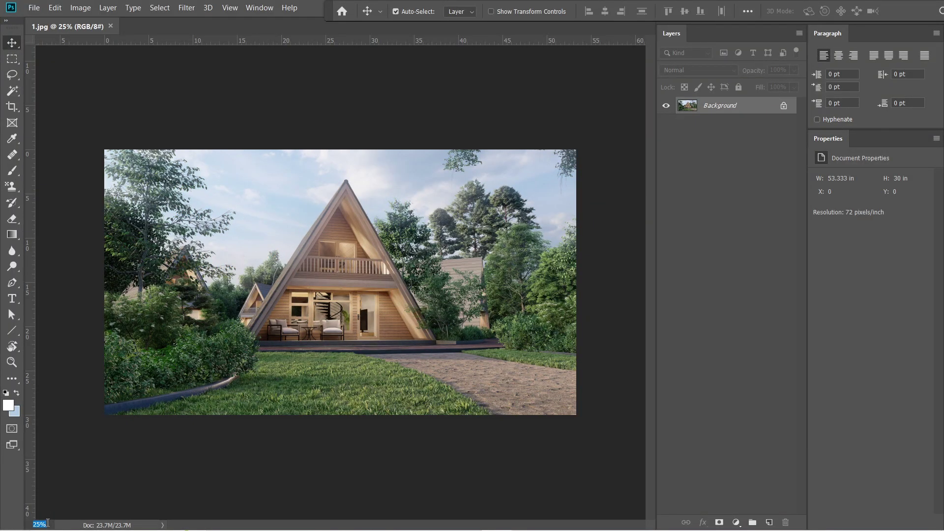
- Zoom in slightly and convert the locked Background of the cabin render into Layer 0
key("Return")
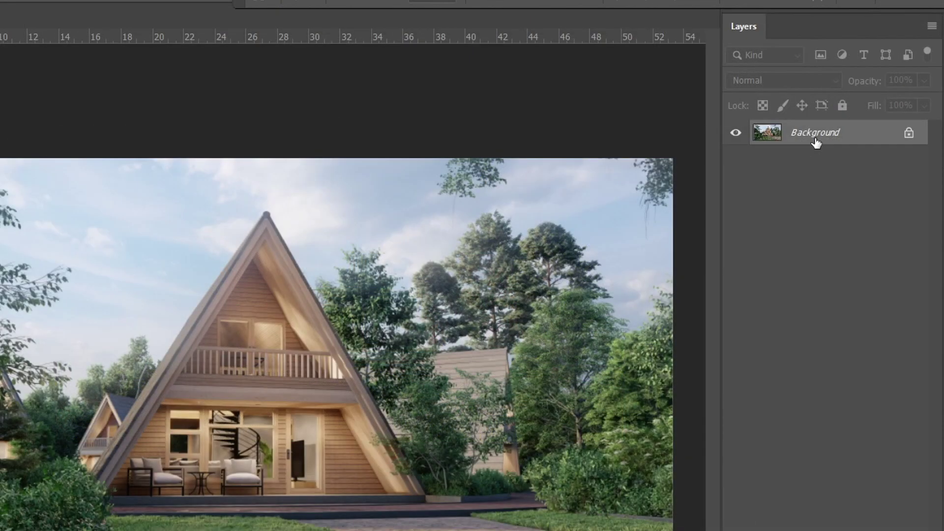
double_click(816, 143)
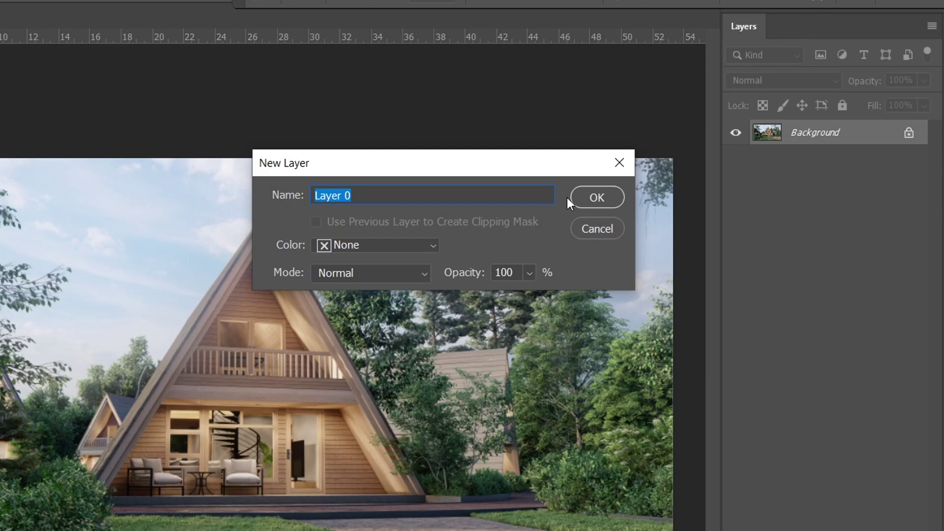
left_click(596, 197)
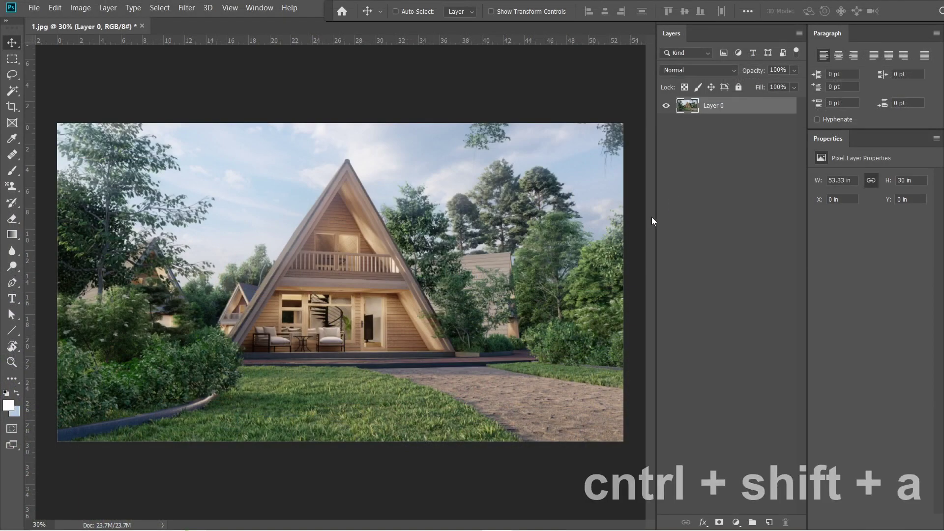
key("ctrl+shift+a")
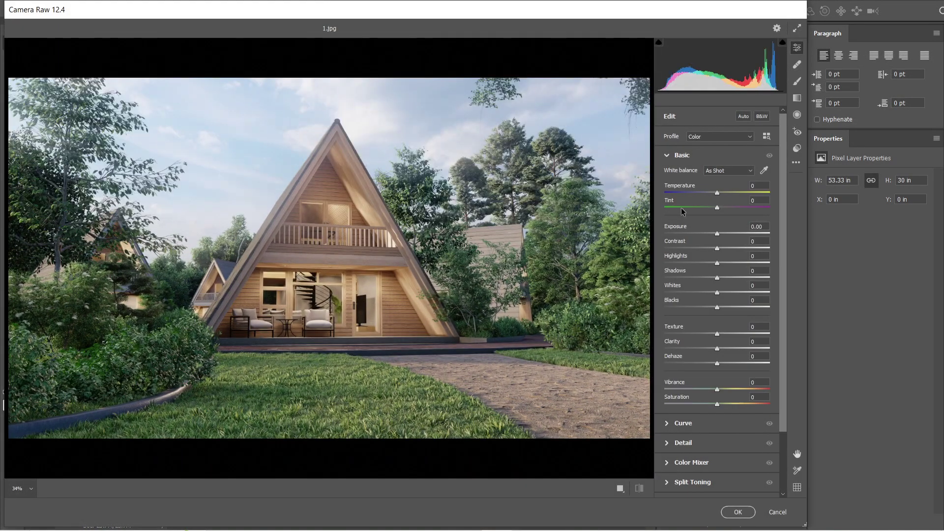
- In Camera Raw set Saturation +3, Vibrance +3 and Dehaze +25
left_click(760, 397)
type("3")
left_click(762, 382)
type("3")
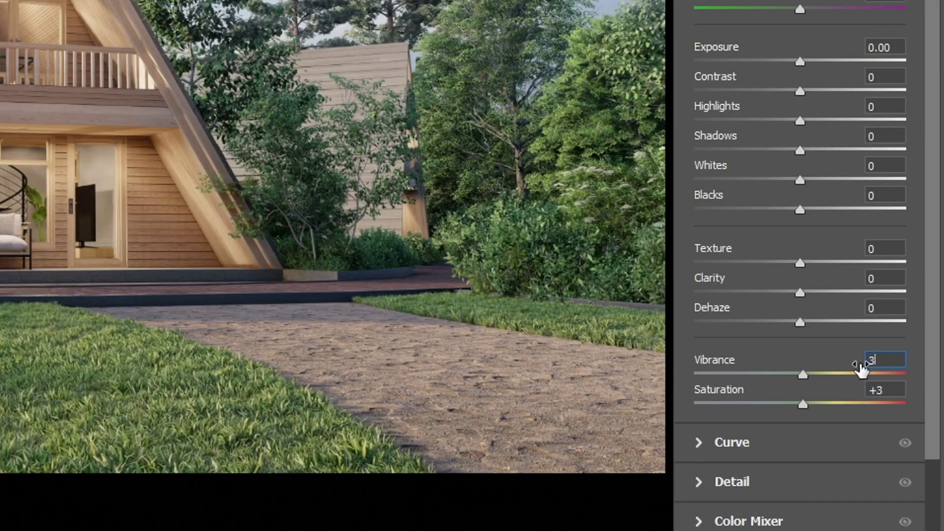
left_click(871, 308)
type("25")
- Raise Clarity to +50, Texture to +19 and Blacks to +27
left_click(853, 291)
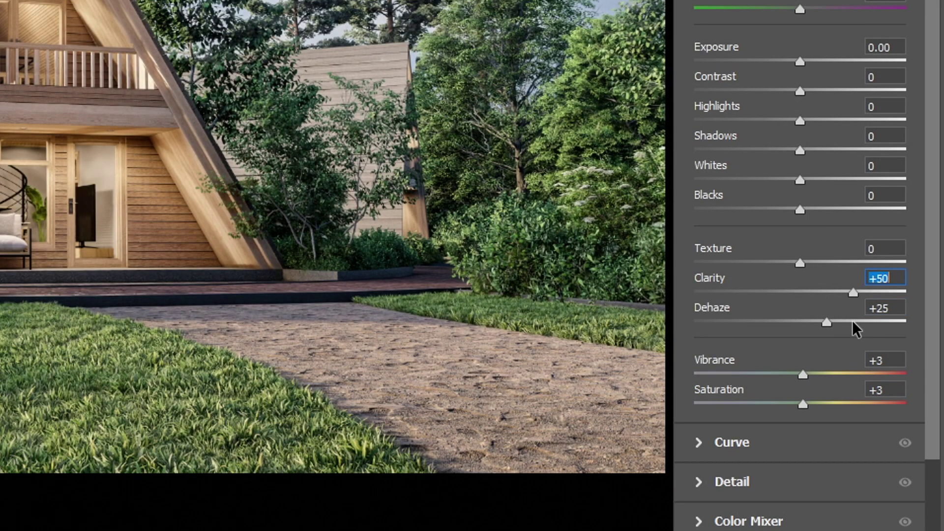
left_click(818, 262)
key("Up")
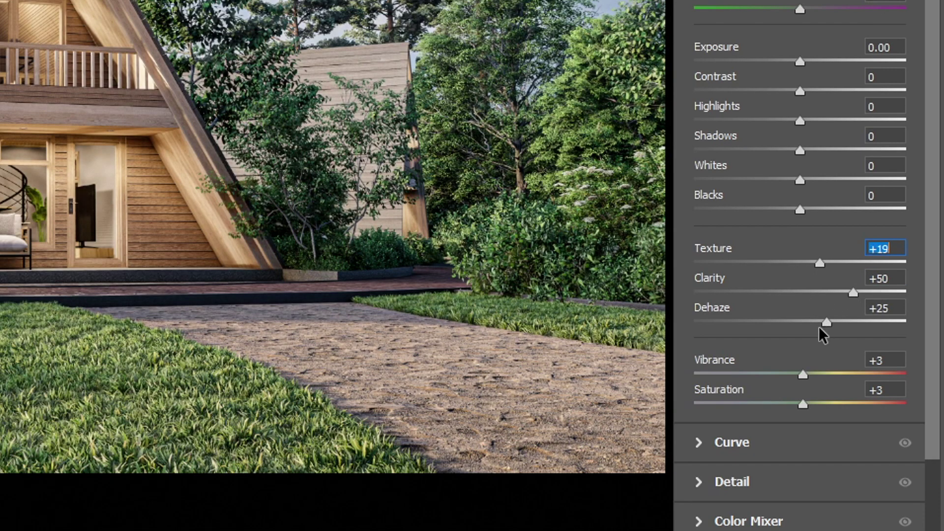
left_click(828, 210)
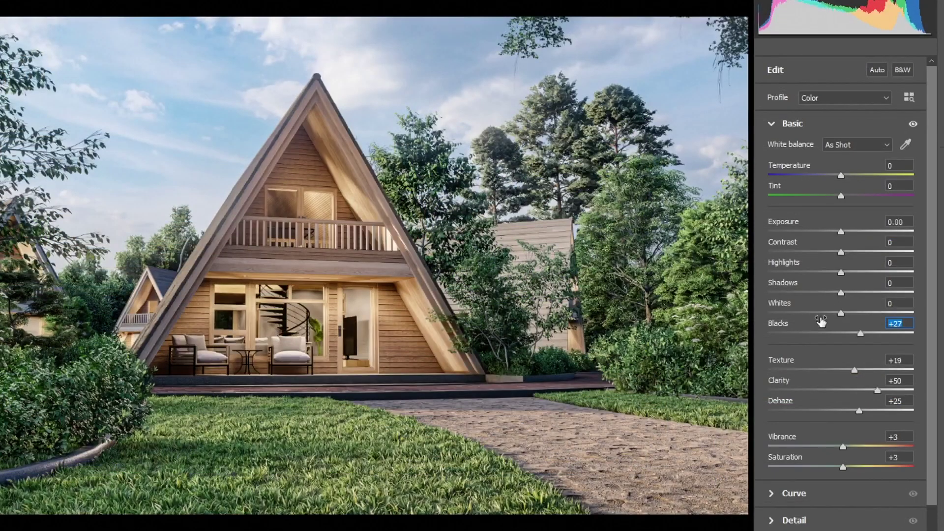
- Set Whites to +33, Shadows to -2 and Exposure to 0, then apply the edits
left_click(804, 180)
type("20")
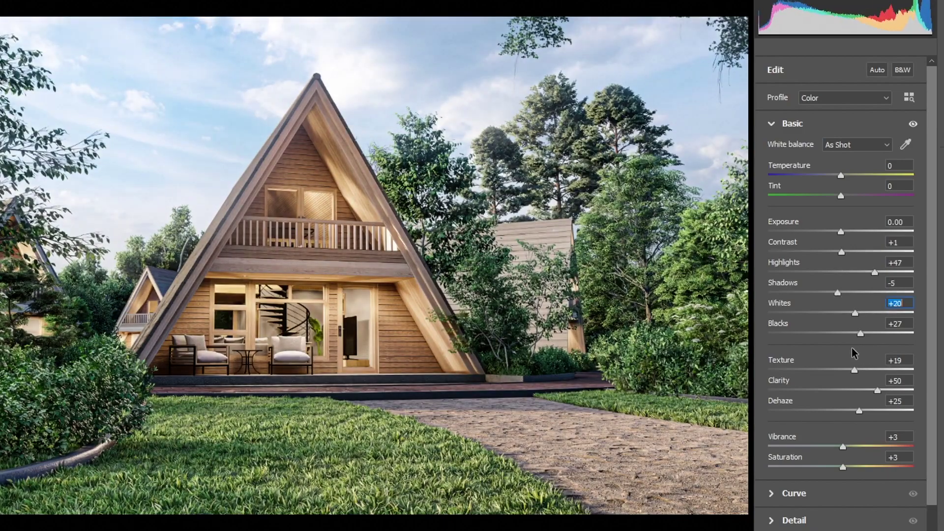
key("Up")
key("Up")
key("Up")
key("Up")
key("Up")
key("Up")
key("Up")
key("Up")
key("Up")
key("Up")
key("Up")
key("Up")
key("Up")
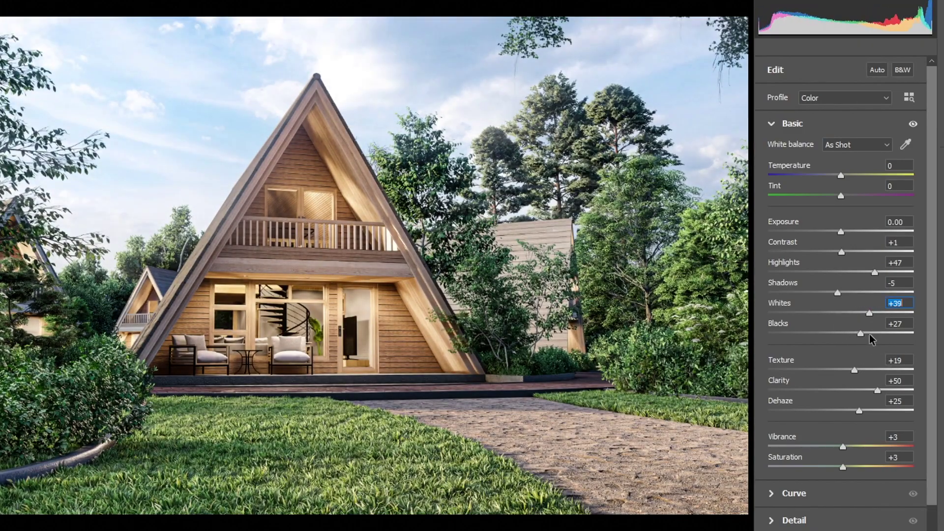
key("shift+Tab")
key("Up")
key("Up")
key("Up")
key("shift+Tab")
key("shift+Tab")
key("shift+Tab")
type("0")
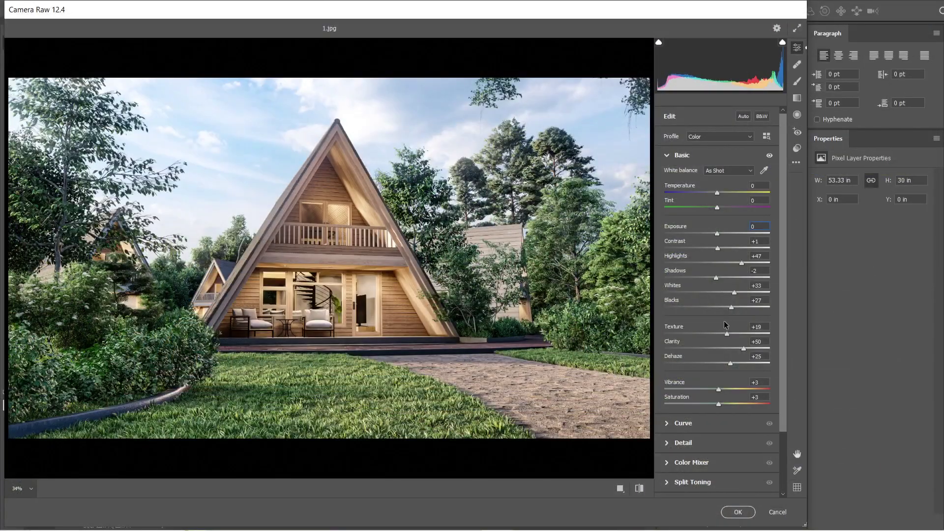
left_click(746, 509)
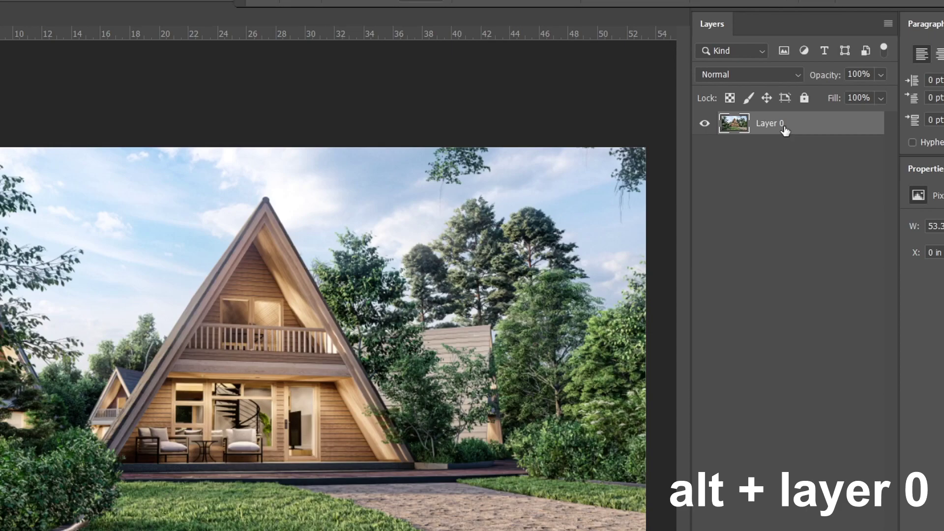
- Duplicate Layer 0 above itself and set the copy to Soft Light at about 39% opacity
left_click_drag(785, 128, 803, 148)
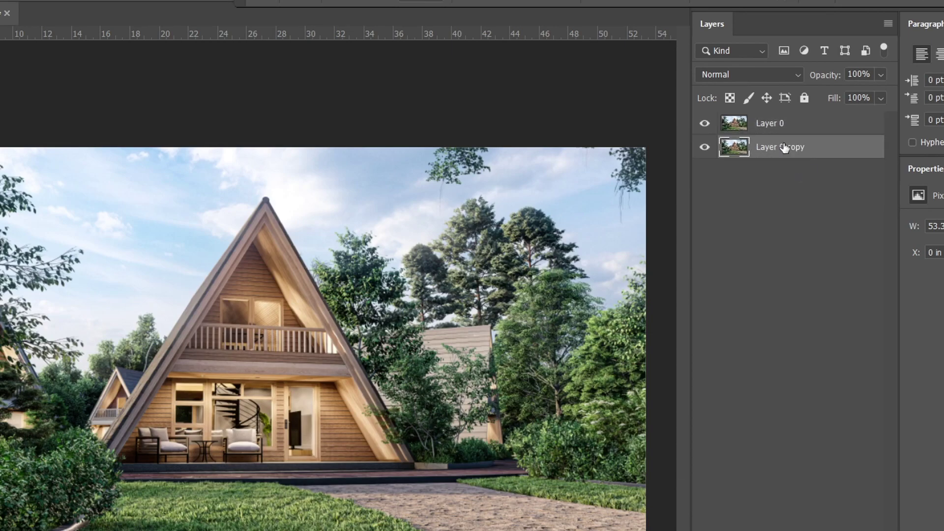
left_click_drag(784, 147, 790, 123)
left_click(765, 74)
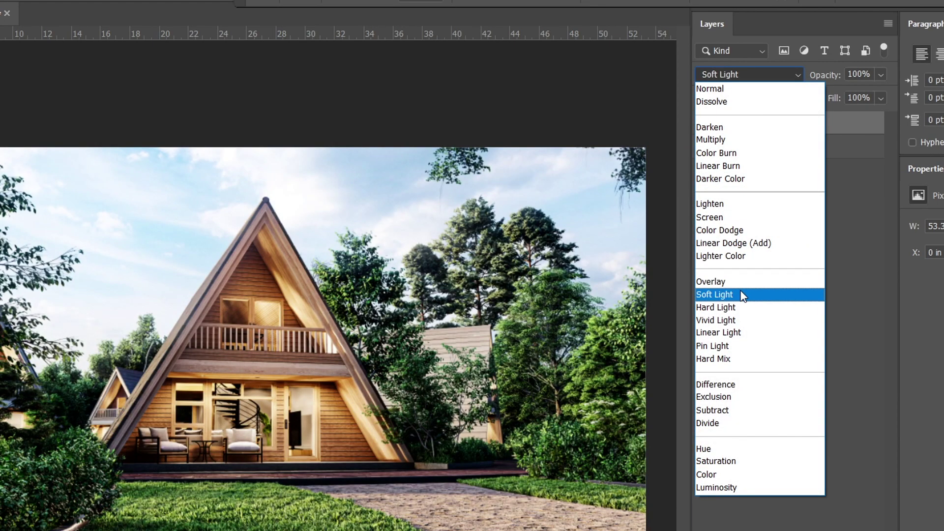
left_click(728, 294)
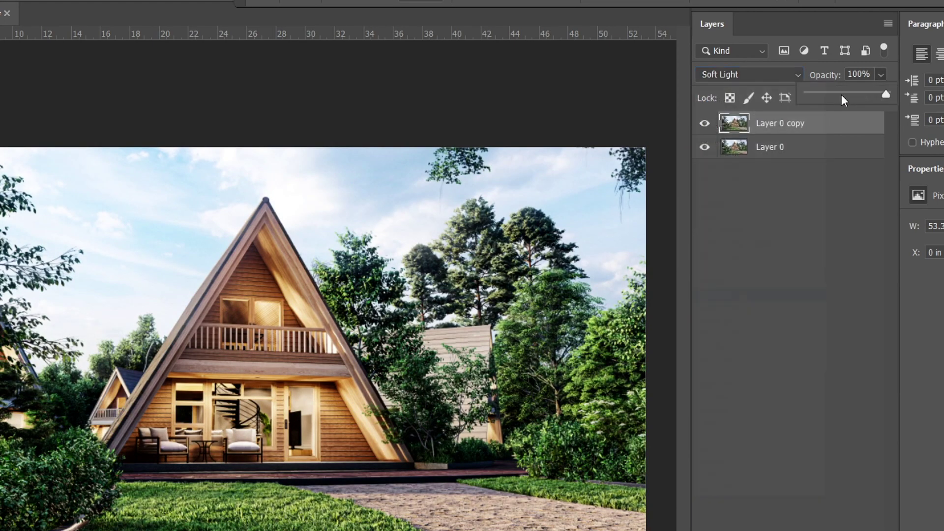
left_click_drag(842, 94, 836, 95)
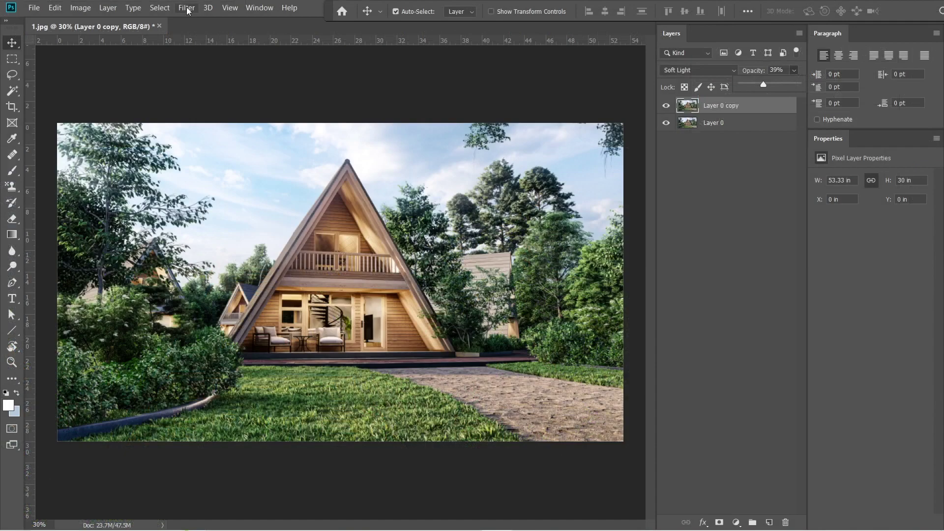
- Apply a 5-pixel Gaussian Blur to the Layer 0 copy
left_click(186, 7)
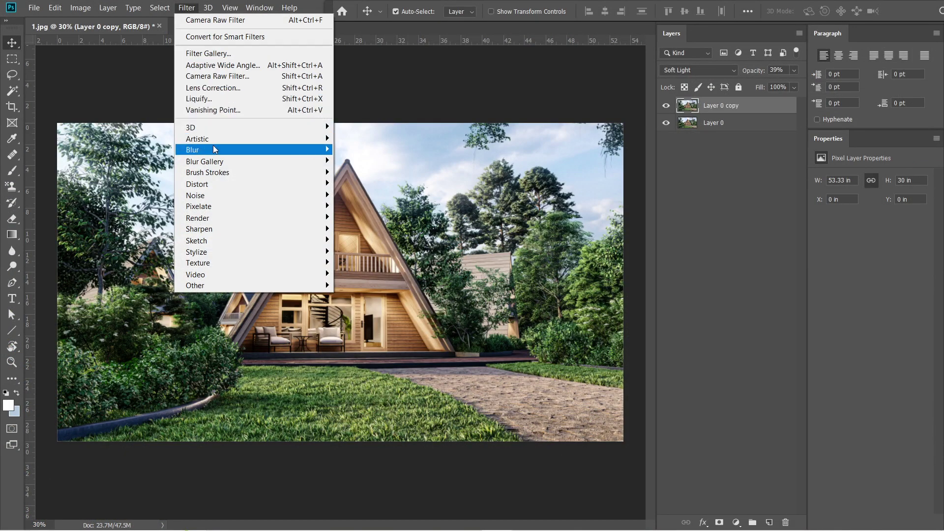
mouse_move(216, 152)
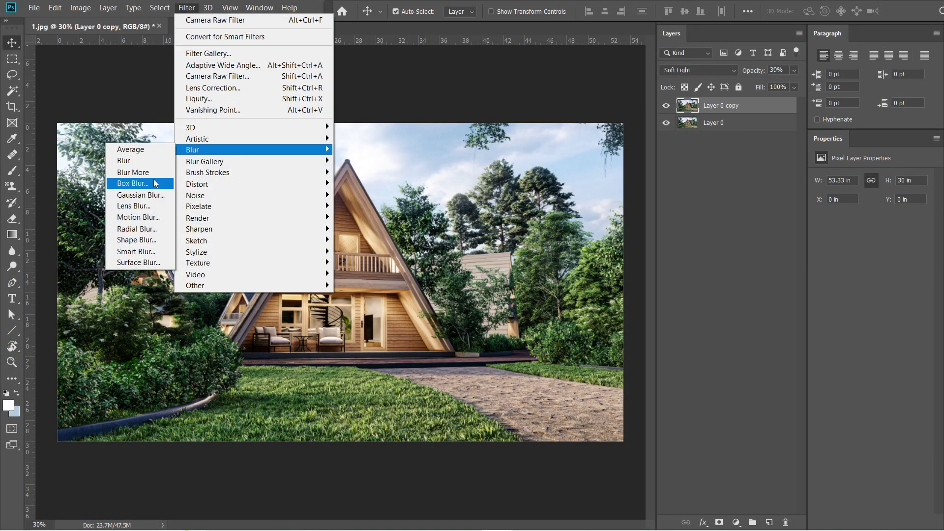
left_click(150, 195)
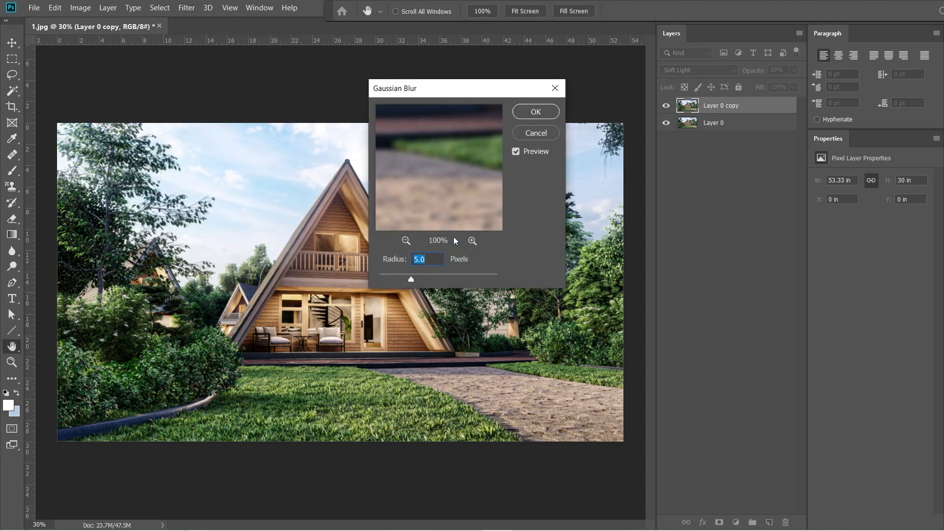
left_click(536, 113)
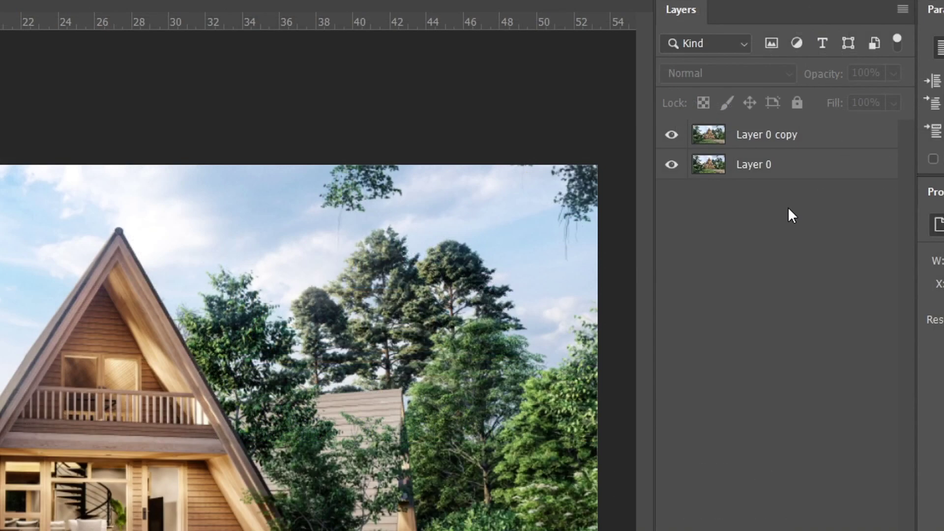
- Stamp visible layers into a merged layer, desaturate it, and blend it as Overlay at 25%
key("ctrl+shift+alt+e")
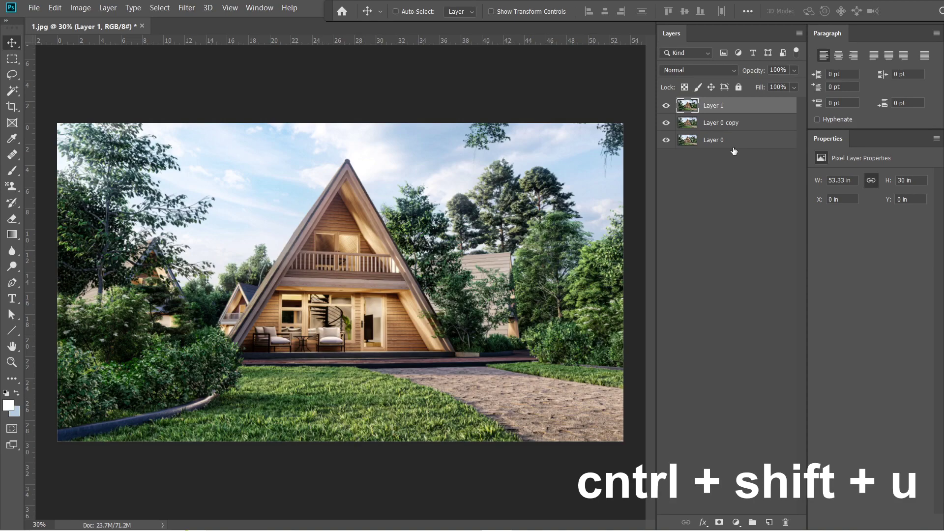
key("ctrl+shift+u")
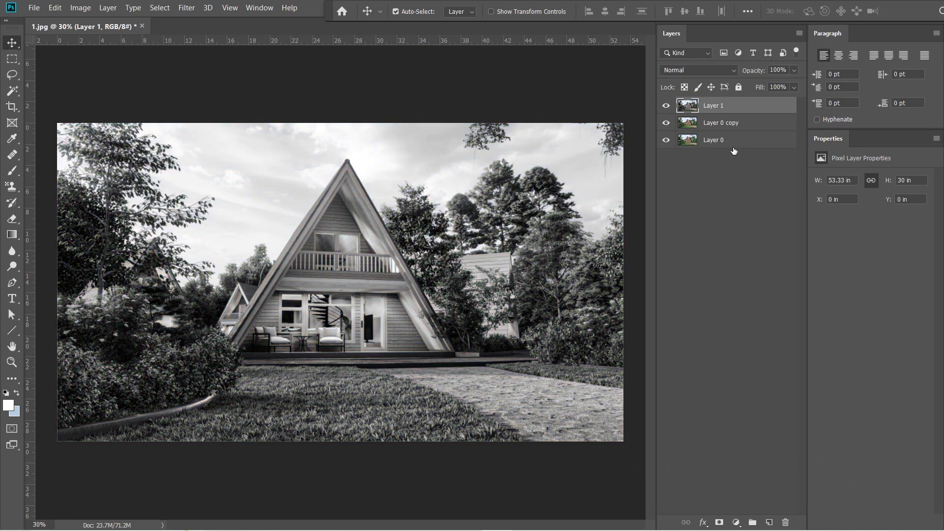
left_click(688, 70)
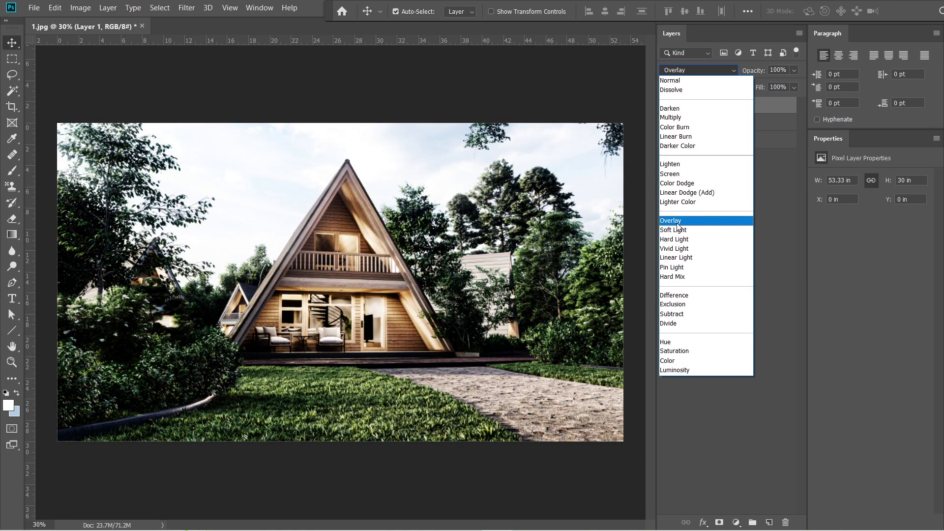
left_click(677, 224)
left_click(794, 70)
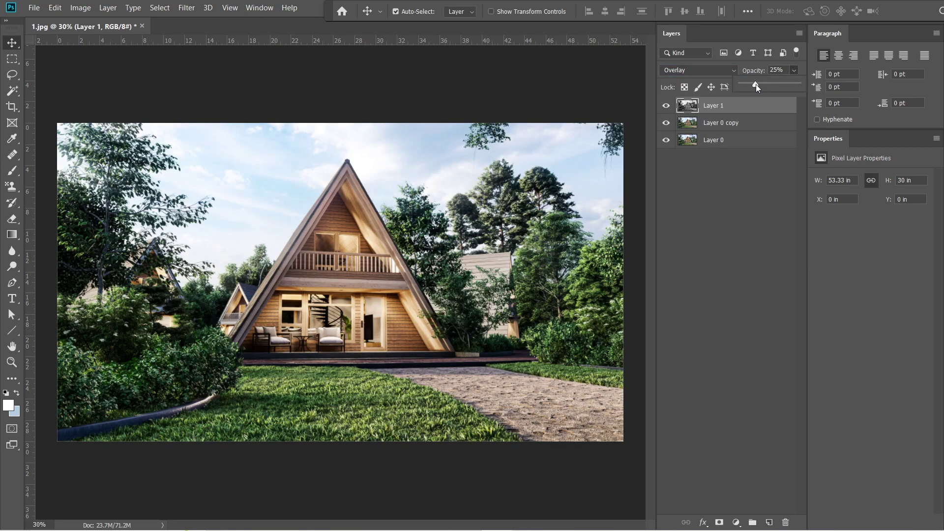
- Run the High Pass filter at radius 10 on the merged layer
left_click(186, 9)
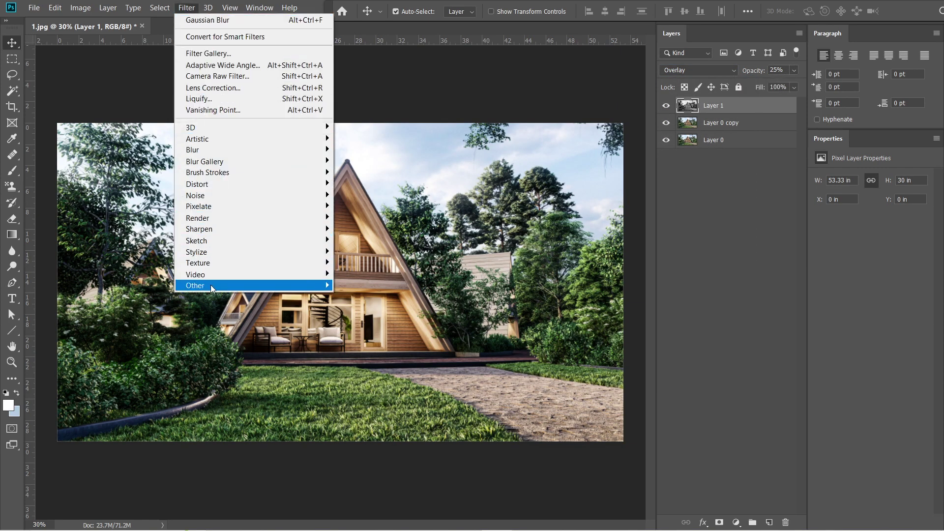
mouse_move(197, 286)
left_click(143, 296)
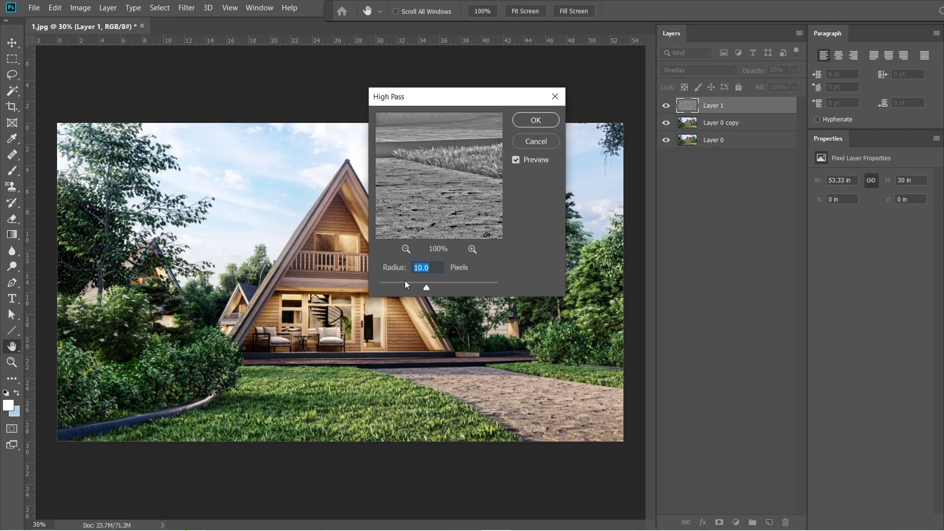
left_click(535, 120)
left_click(34, 7)
- Save the edited render as the JPEG _1.jpg at quality 12
left_click(48, 140)
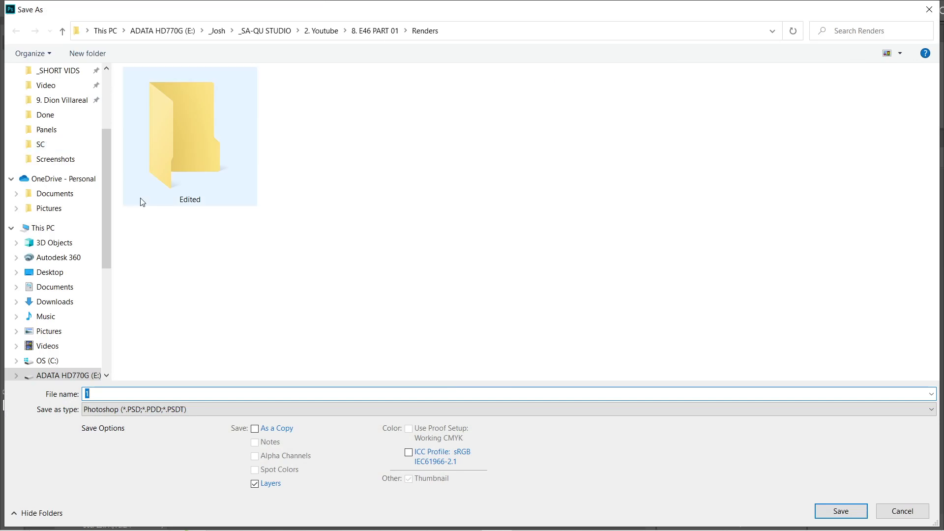
left_click(147, 409)
left_click(120, 276)
double_click(150, 392)
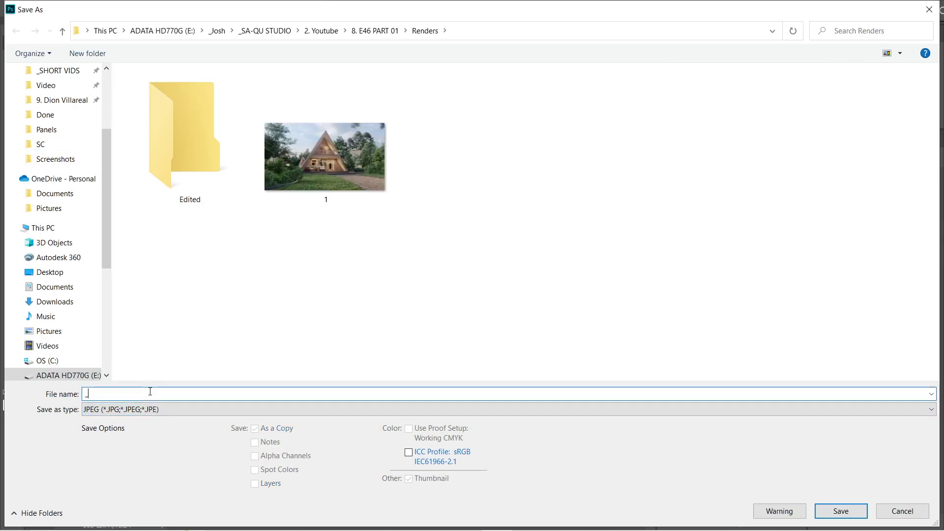
key("Return")
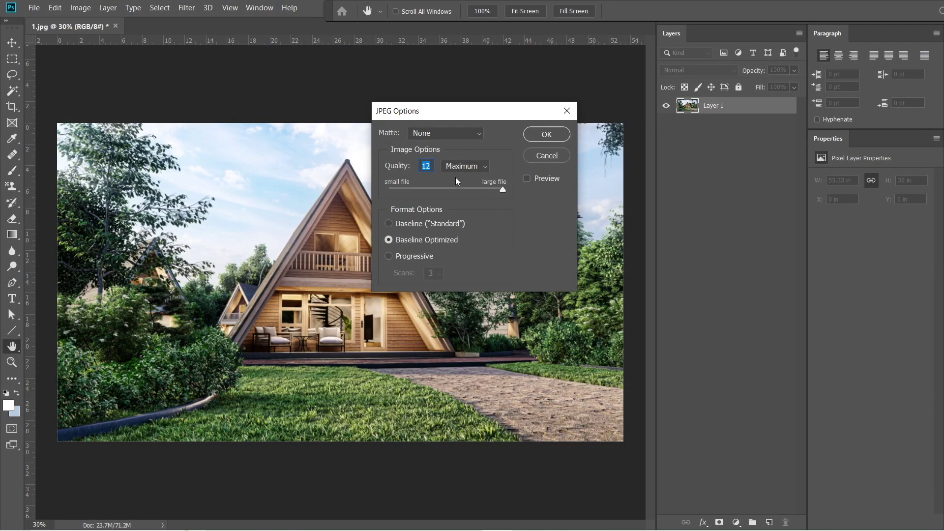
- Reopen _1.jpg and convert its Background into Layer 0
left_click(34, 8)
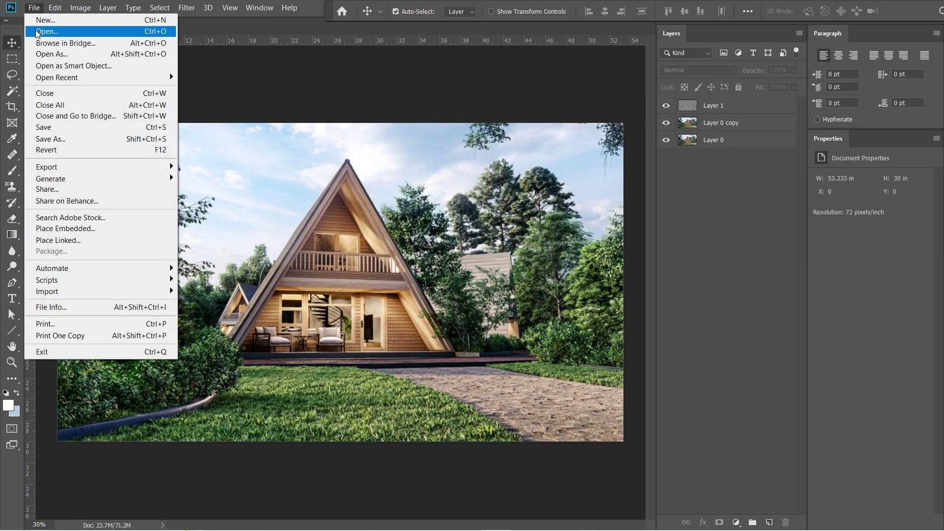
left_click(54, 31)
left_click(318, 182)
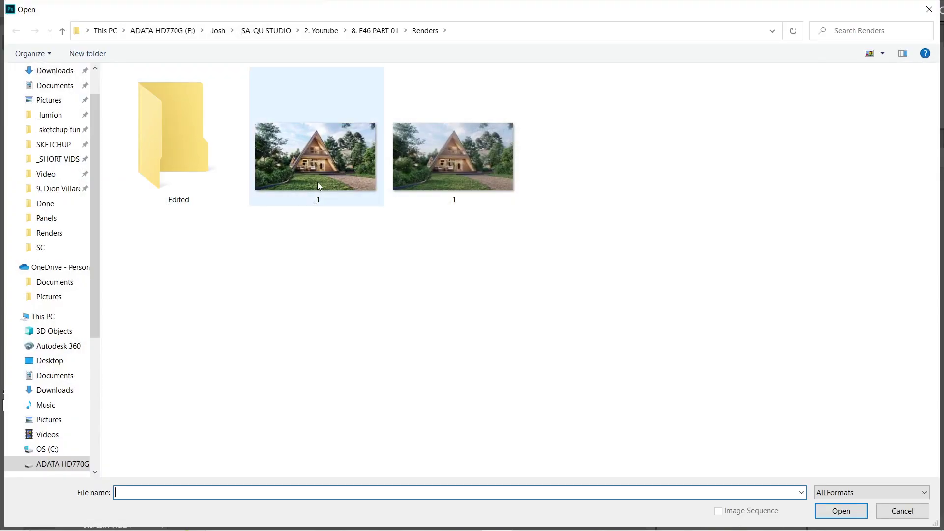
double_click(317, 182)
double_click(721, 106)
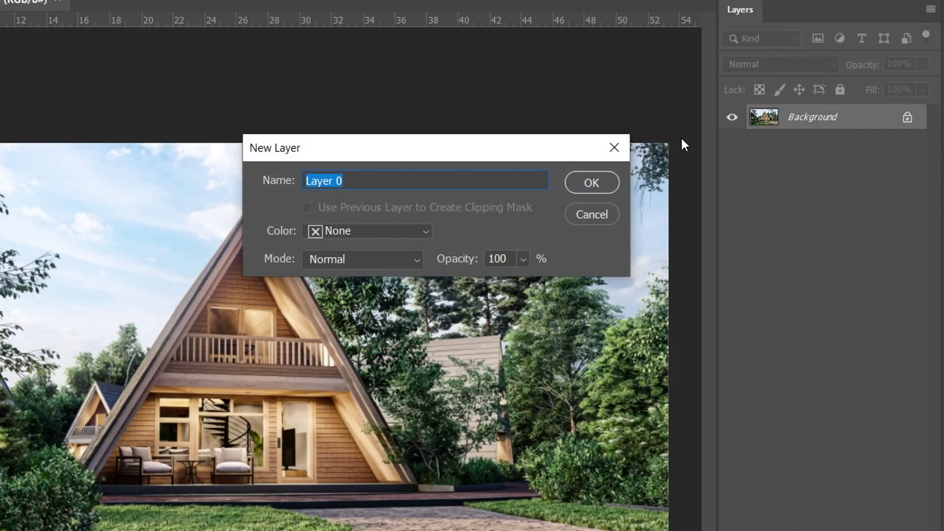
left_click(590, 182)
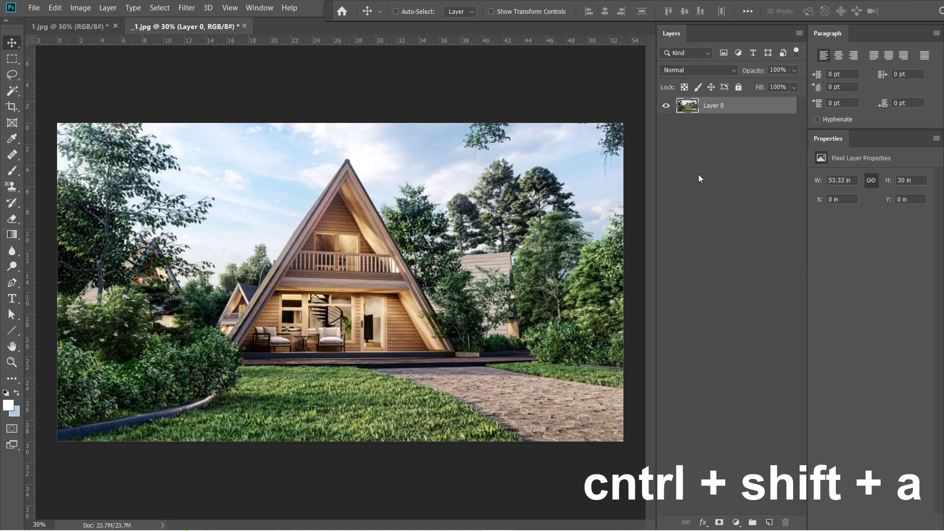
- Apply a Camera Raw pass with Texture -100, Clarity about +40, Blacks +9 and Whites -30
key("ctrl+shift+a")
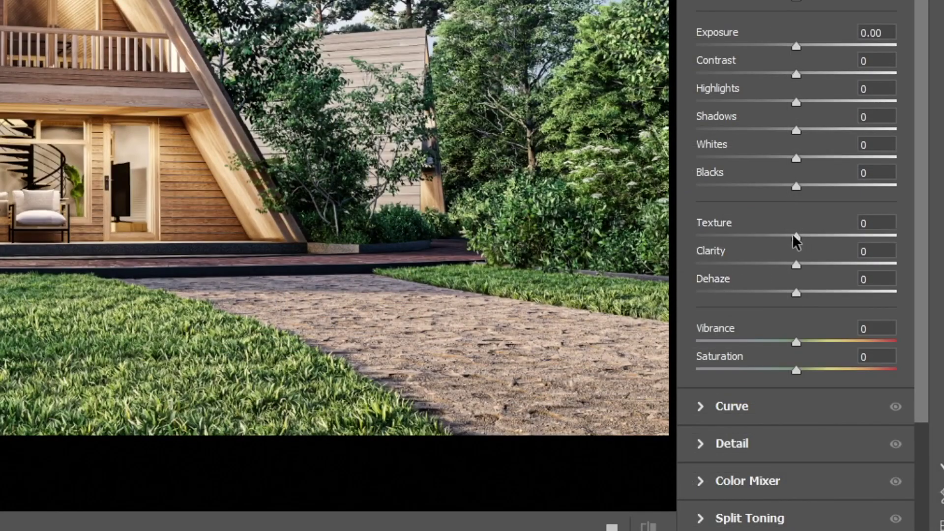
left_click_drag(715, 333, 704, 334)
left_click_drag(772, 238, 647, 244)
left_click_drag(796, 264, 837, 282)
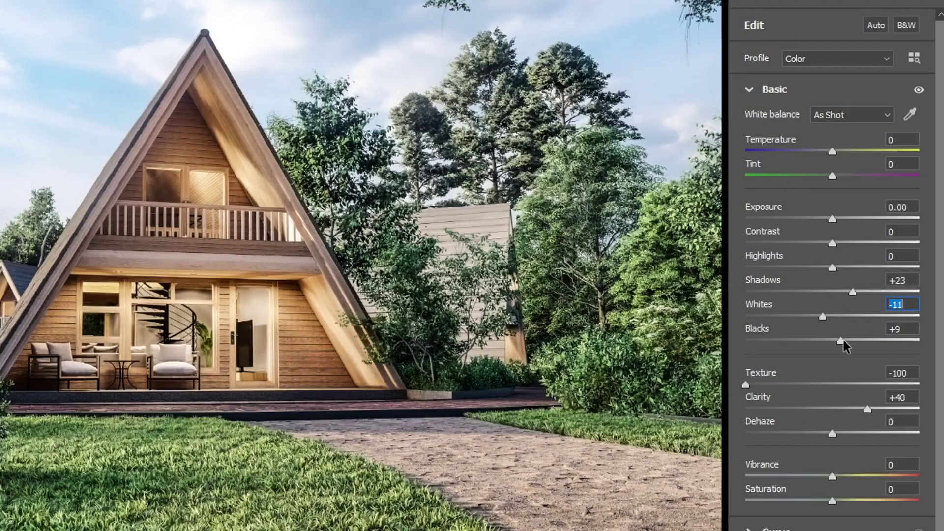
left_click_drag(849, 341, 834, 339)
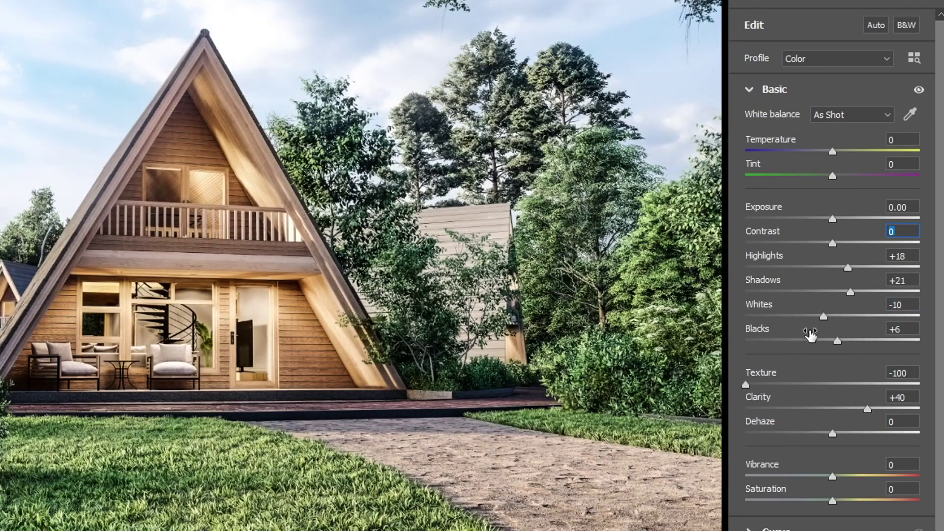
left_click_drag(824, 316, 807, 317)
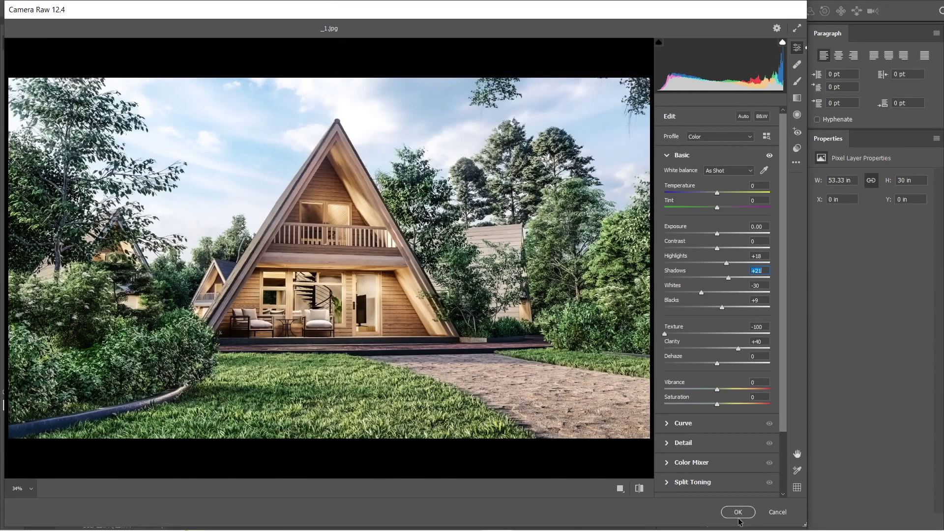
left_click(738, 512)
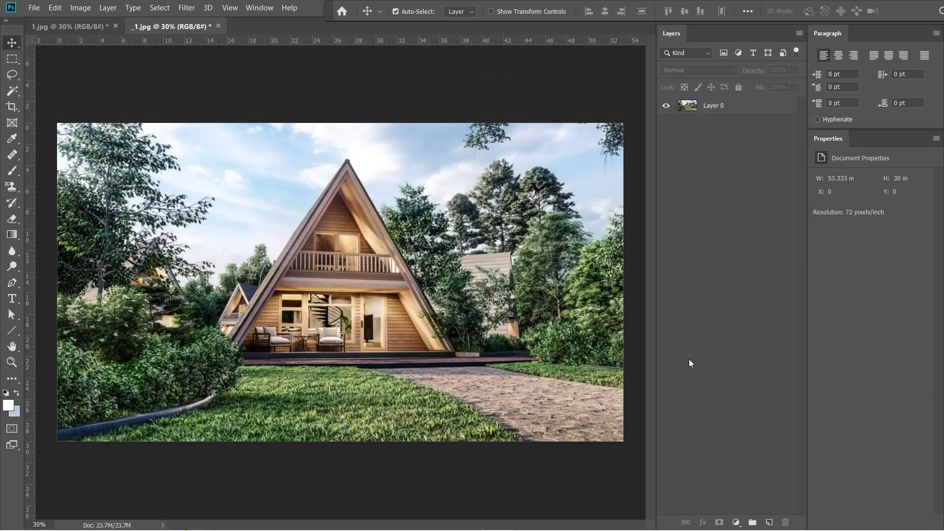
- Apply another Camera Raw pass to Layer 0 with Vibrance +4 and Saturation +1
left_click(716, 112)
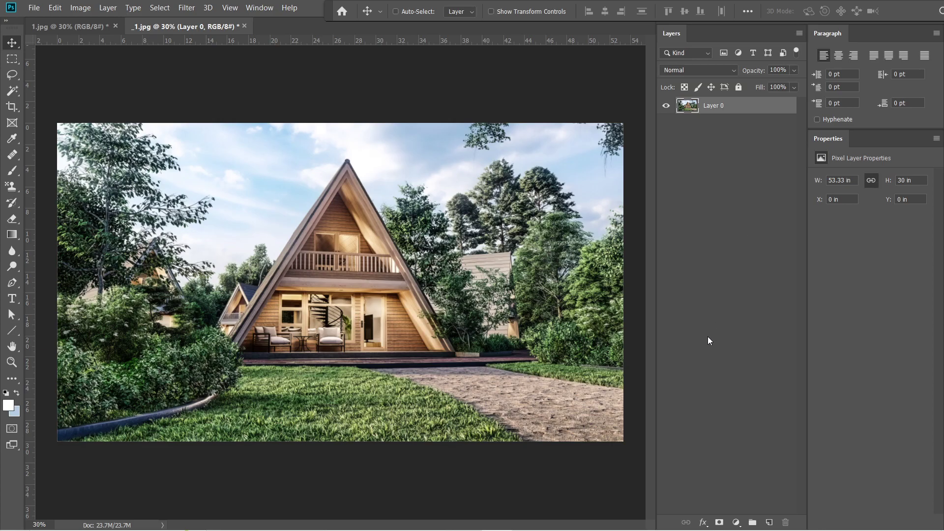
key("ctrl+shift+a")
left_click_drag(716, 389, 718, 389)
left_click_drag(717, 404, 717, 412)
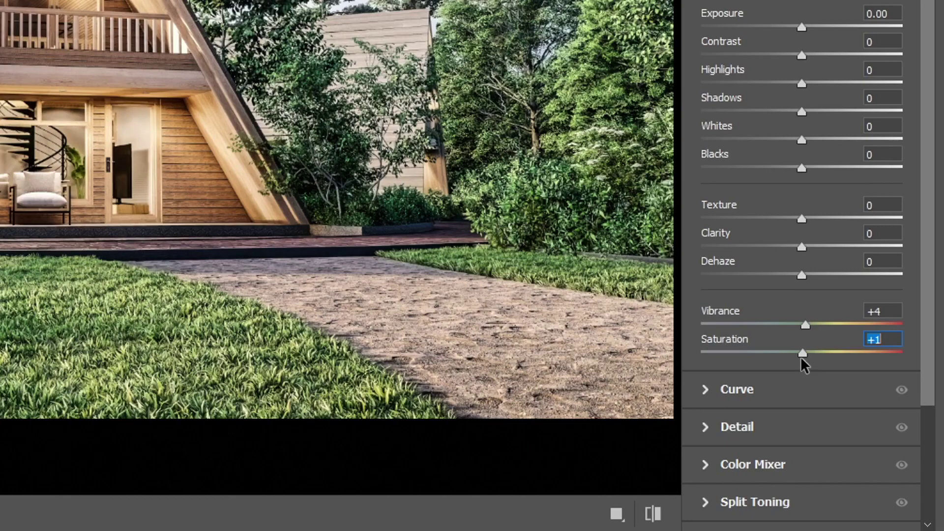
key("shift+Tab")
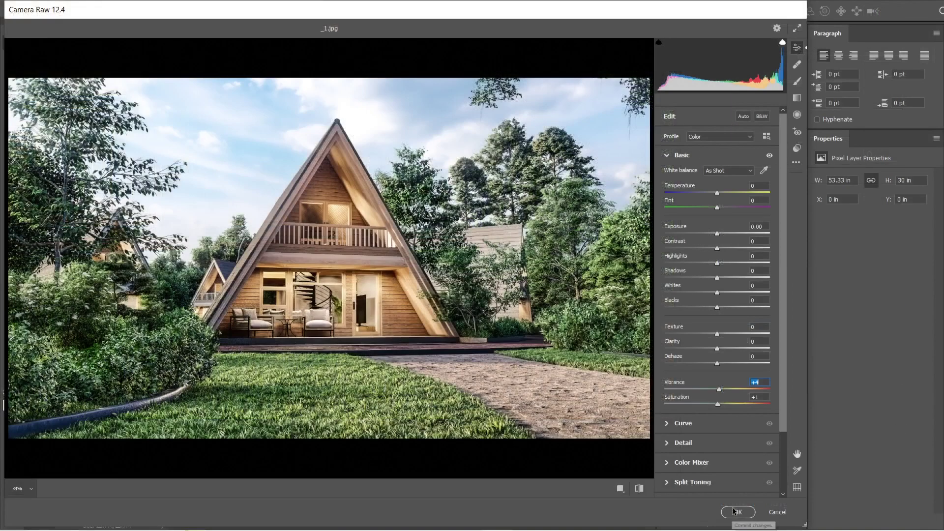
left_click(735, 513)
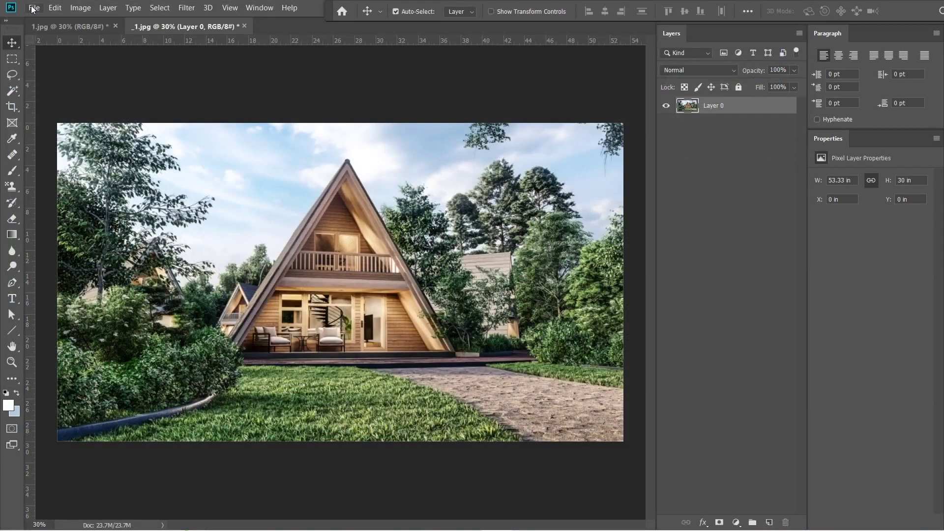
- Save the image as a maximum-quality JPEG named _2 and return to the Move tool
left_click(21, 6)
left_click(57, 139)
left_click(197, 409)
left_click(207, 279)
type("_2")
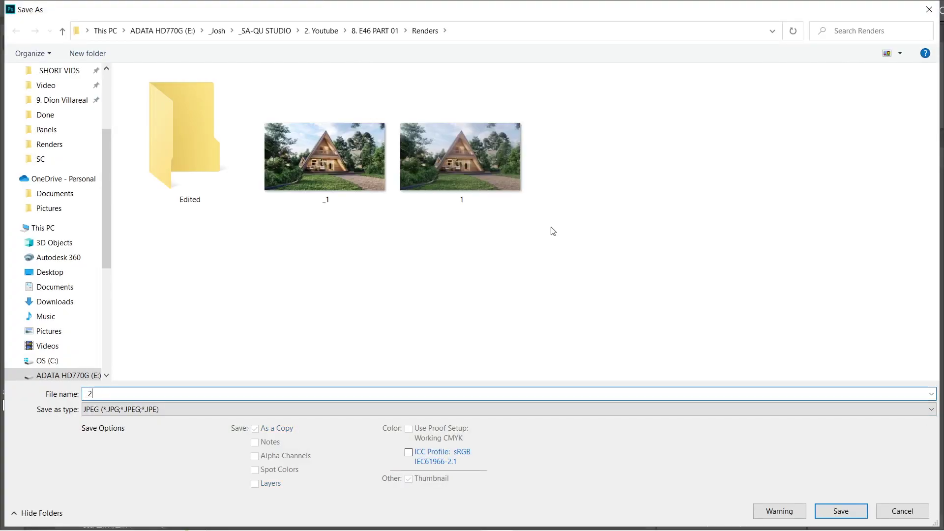
key("Return")
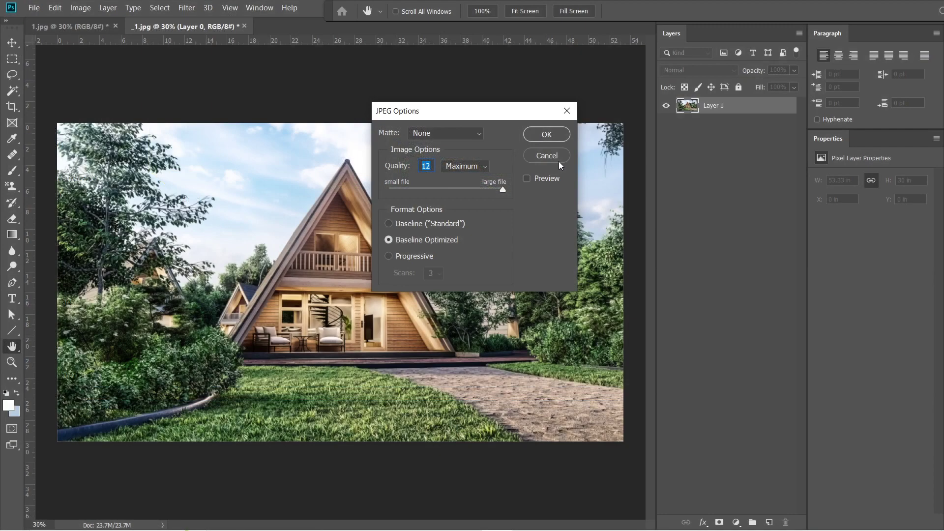
left_click(555, 136)
key("v")
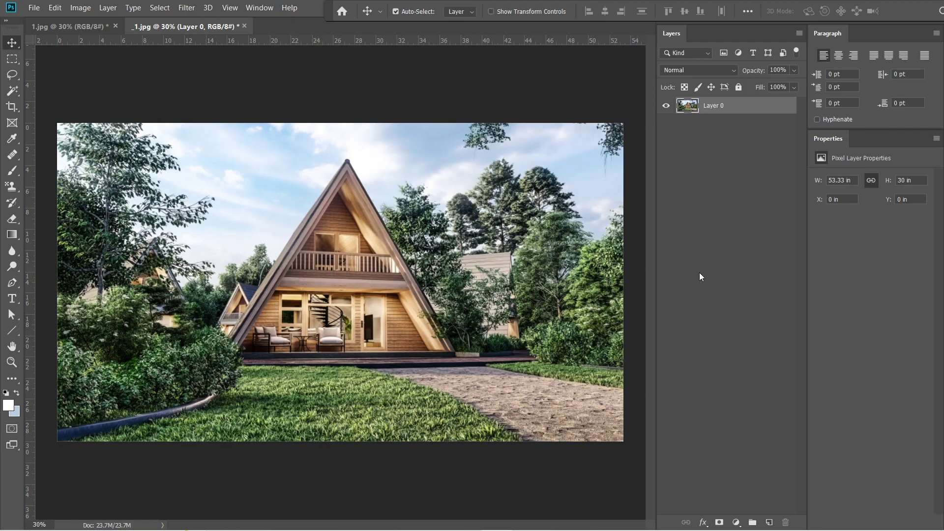
left_click(718, 270)
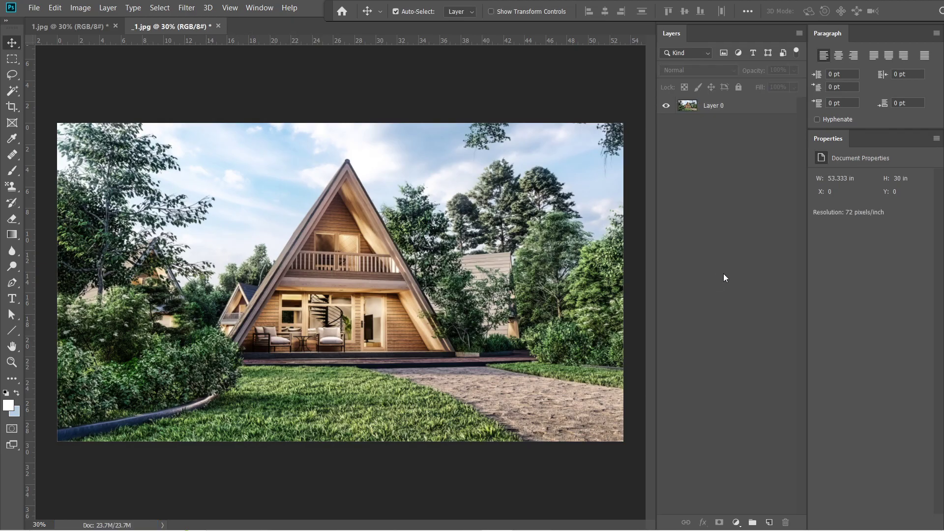